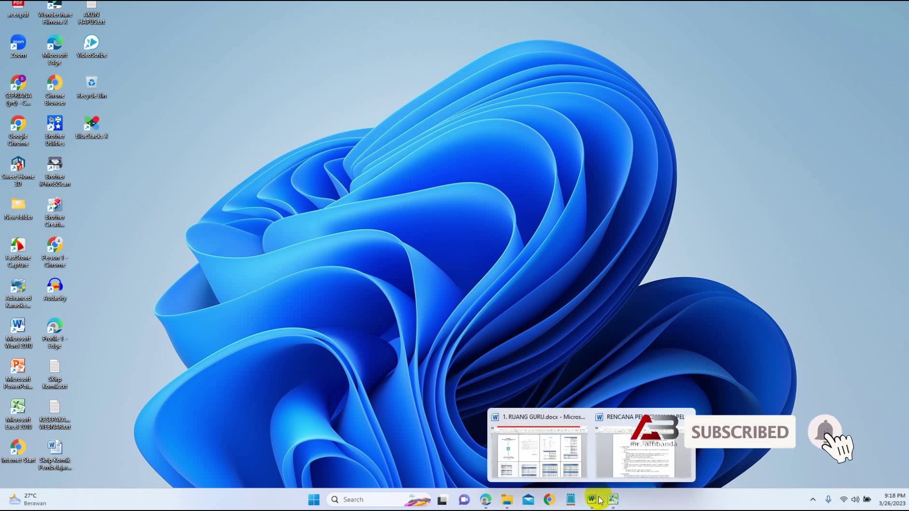
- Bring up the RENCANA PELAKSANAAN PELATIHAN document and scroll back to its header and PENDAHULUAN section
{"action": "left_click", "coordinate": [661, 452]}
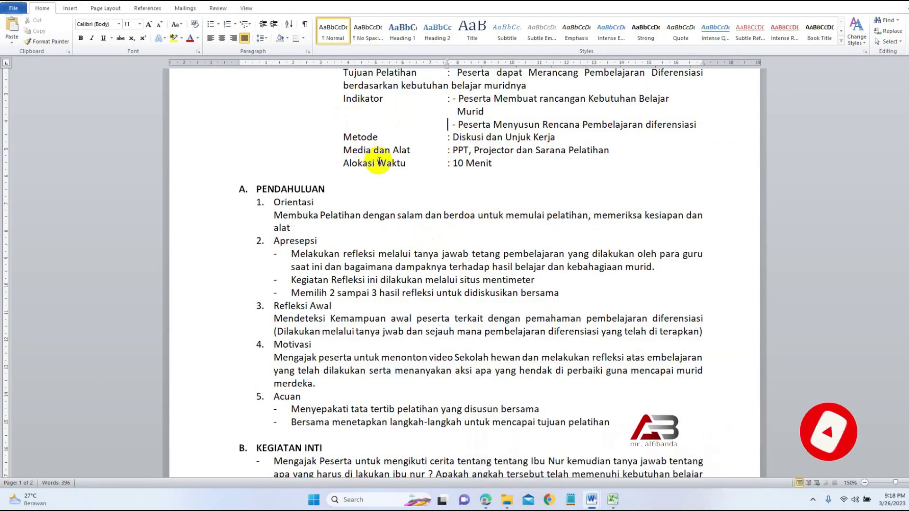
{"action": "scroll", "coordinate": [377, 241], "scroll_direction": "down", "scroll_amount": 2}
{"action": "scroll", "coordinate": [377, 240], "scroll_direction": "up", "scroll_amount": 2}
{"action": "scroll", "coordinate": [377, 240], "scroll_direction": "up", "scroll_amount": 1}
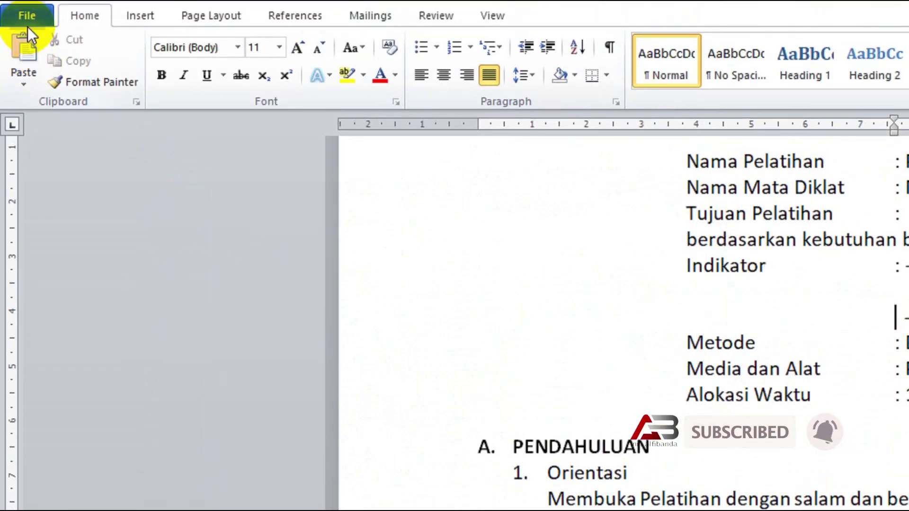
- Open Word Options at the Save page, keeping Word Document (*.docx) as the default format
{"action": "left_click", "coordinate": [27, 17]}
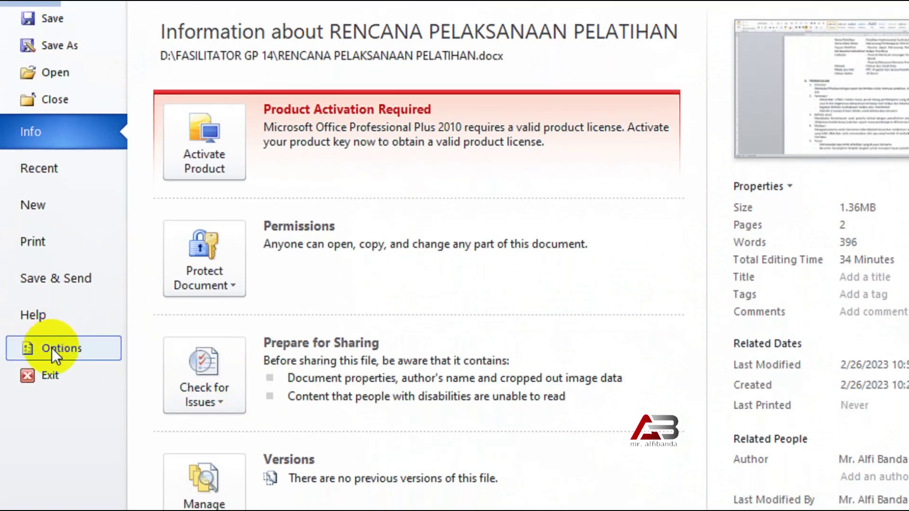
{"action": "left_click", "coordinate": [58, 348]}
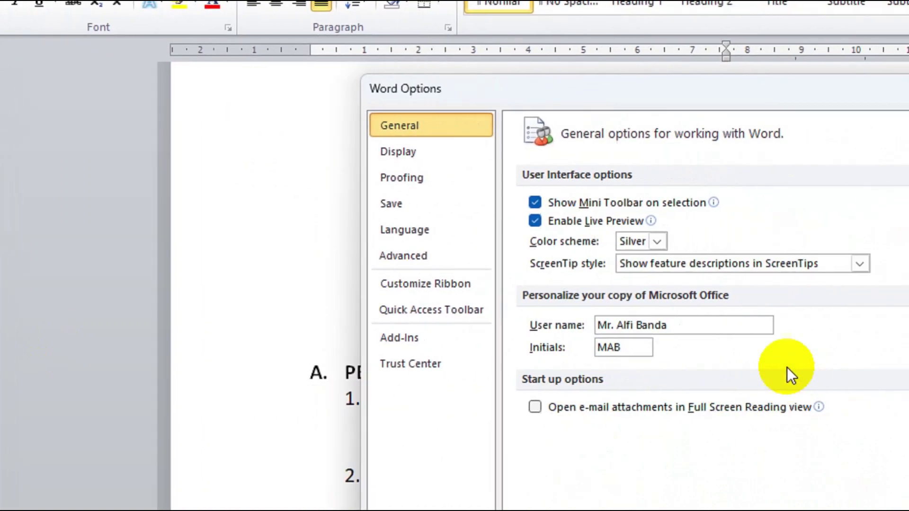
{"action": "left_click", "coordinate": [377, 210]}
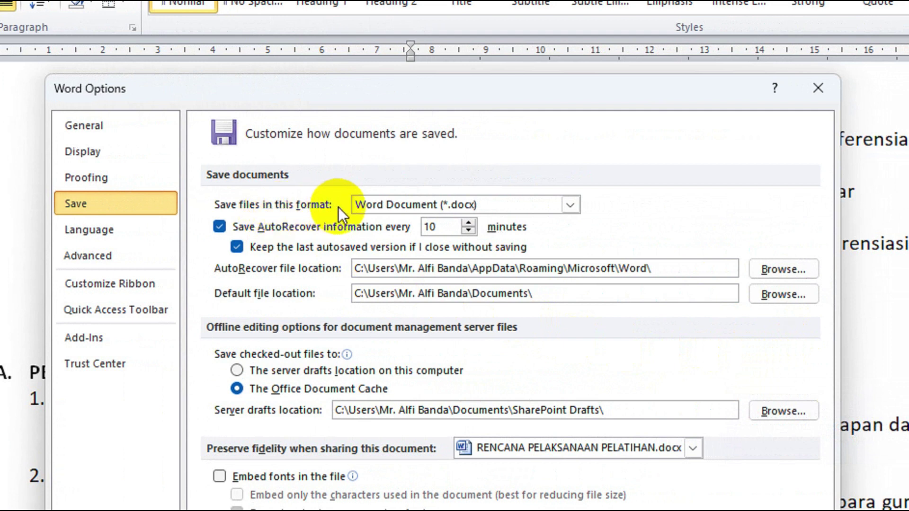
{"action": "left_click", "coordinate": [519, 205]}
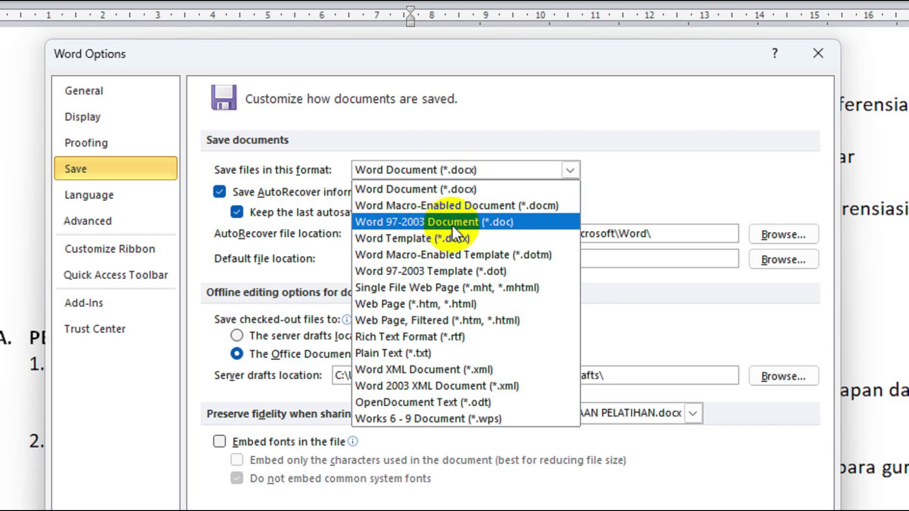
{"action": "left_click", "coordinate": [428, 190]}
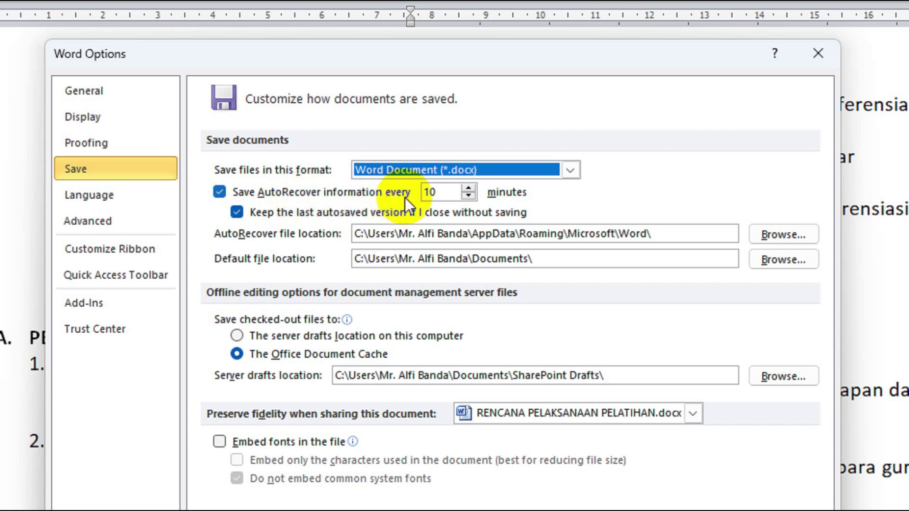
- Change the AutoRecover interval from 10 to 1 minute
{"action": "left_click", "coordinate": [443, 194]}
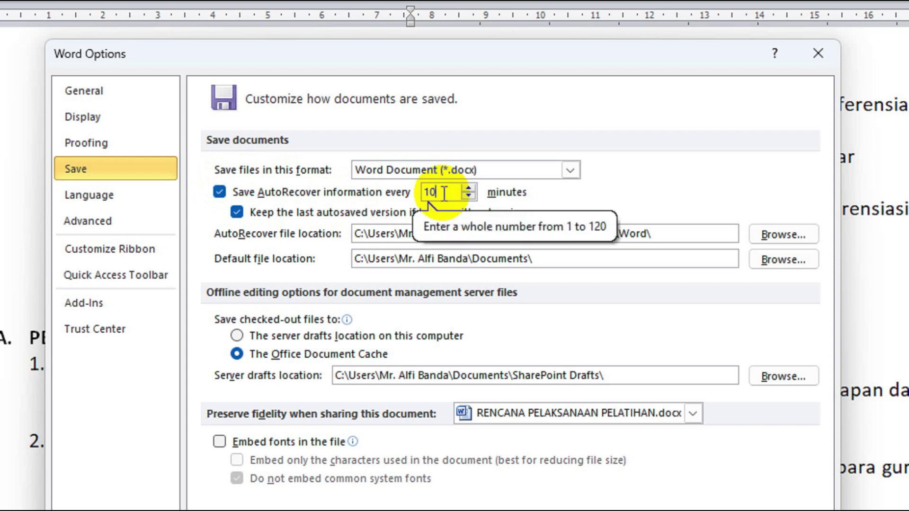
{"action": "double_click", "coordinate": [429, 197]}
{"action": "left_click_drag", "start_coordinate": [429, 197], "coordinate": [425, 200]}
{"action": "type", "text": "1"}
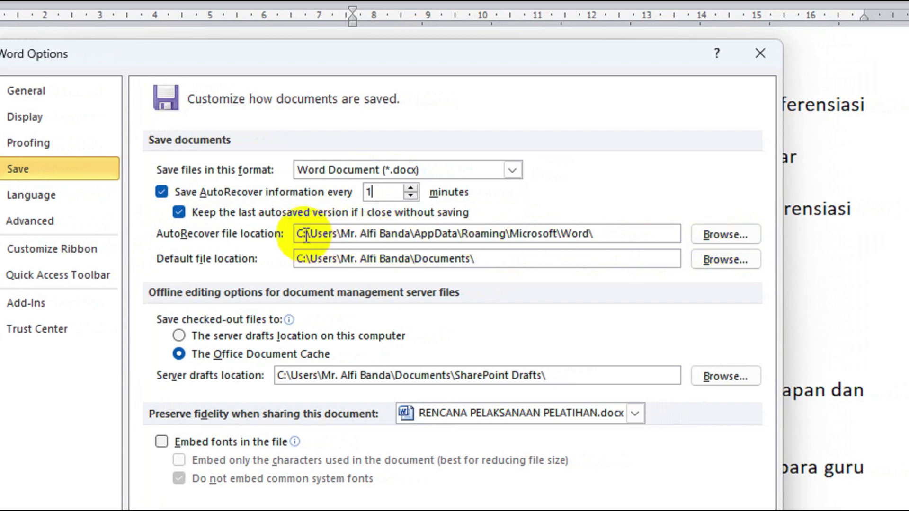
- Set the AutoRecover file location to folder 00001 on New Volume (D:)
{"action": "left_click", "coordinate": [720, 234]}
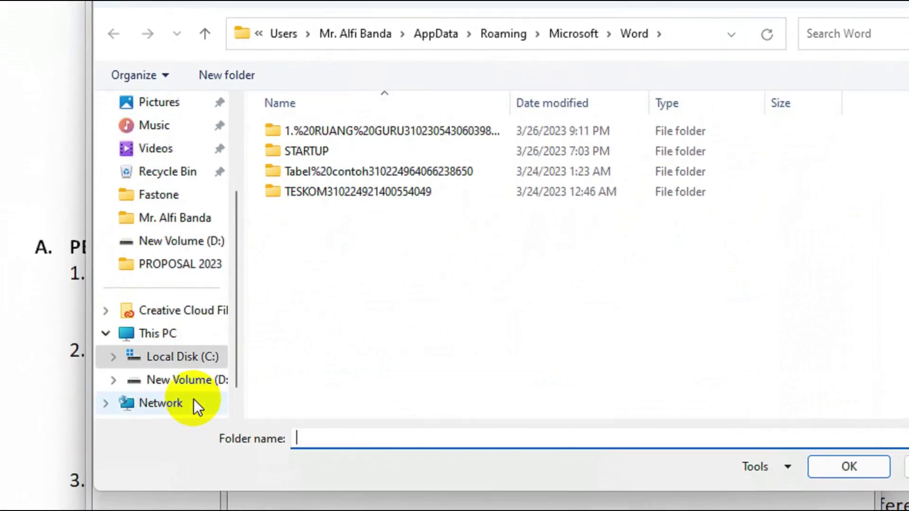
{"action": "left_click", "coordinate": [189, 380]}
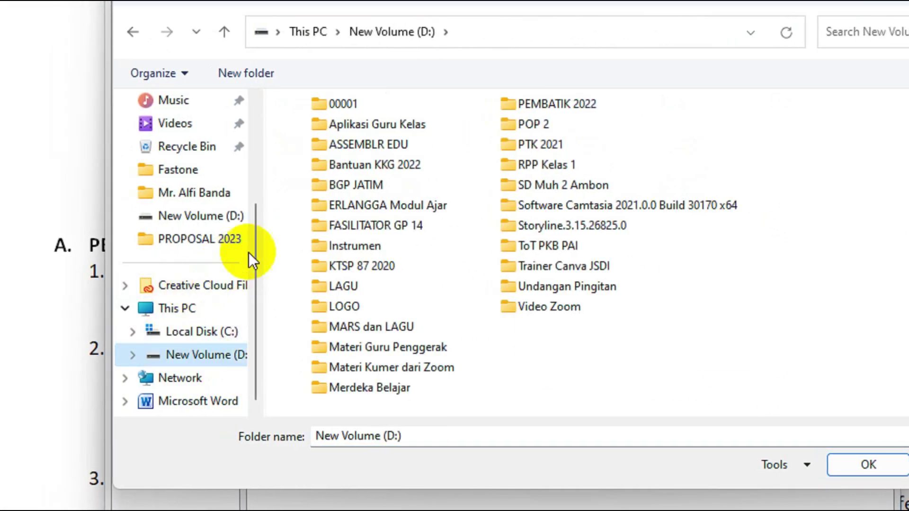
{"action": "left_click", "coordinate": [340, 104]}
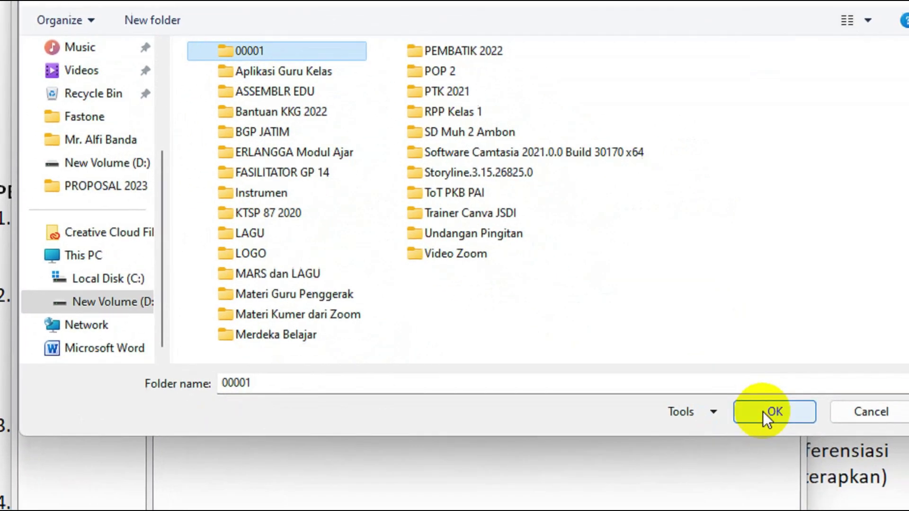
{"action": "left_click", "coordinate": [765, 411]}
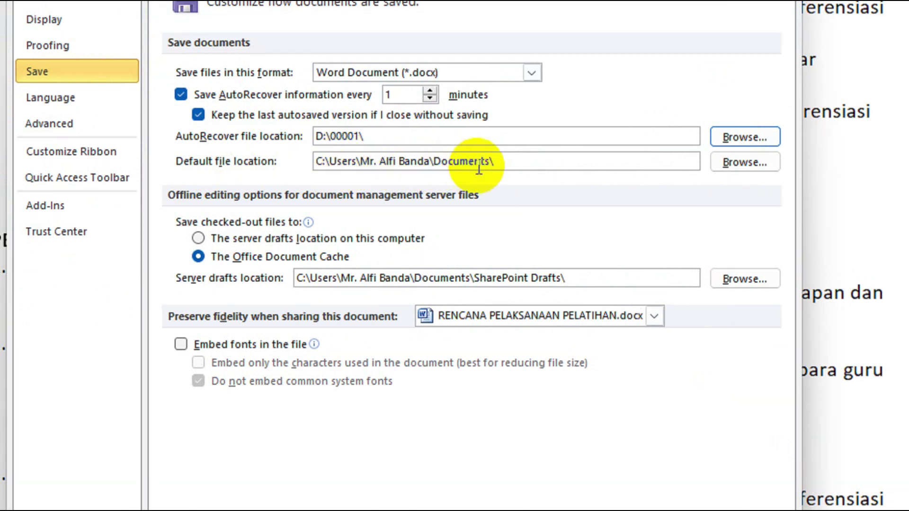
{"action": "left_click", "coordinate": [496, 166]}
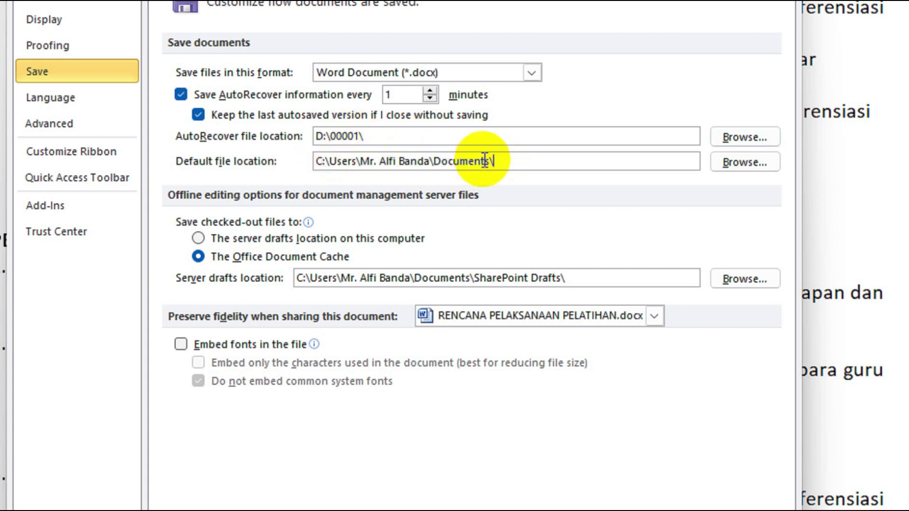
{"action": "left_click_drag", "start_coordinate": [503, 163], "coordinate": [315, 176]}
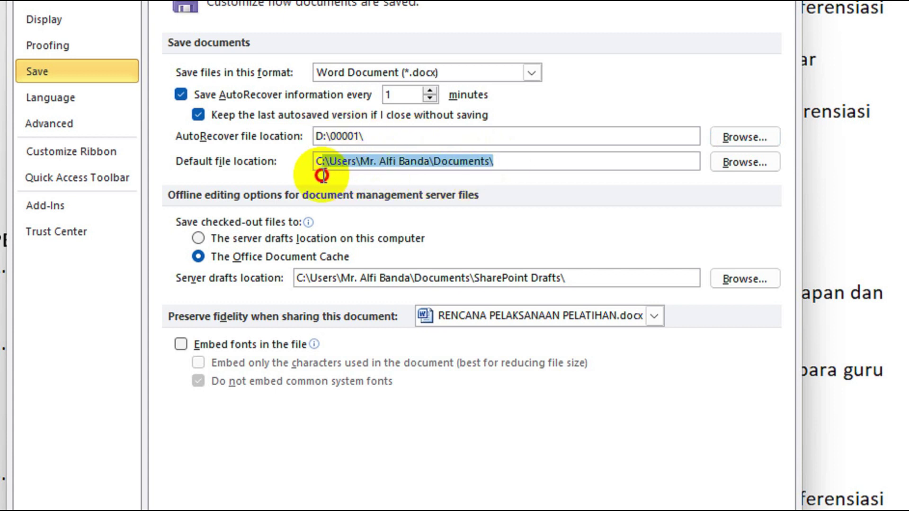
{"action": "left_click", "coordinate": [524, 157]}
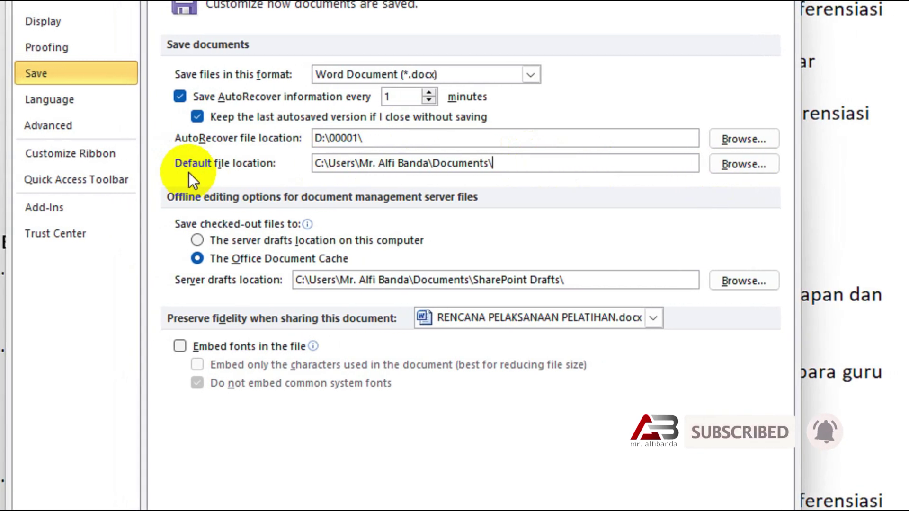
- Create a new folder named DOKUEMEN WORD on drive D from the default location browser
{"action": "left_click", "coordinate": [739, 167]}
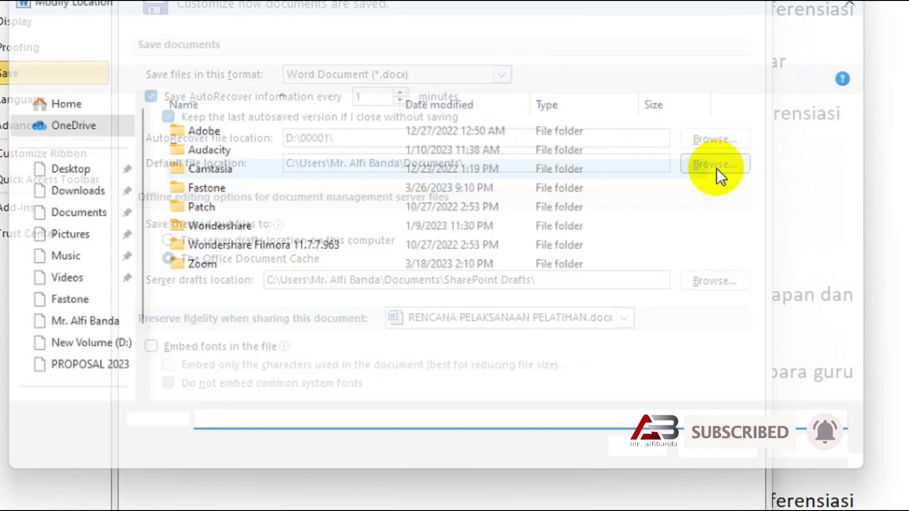
{"action": "left_click", "coordinate": [184, 332]}
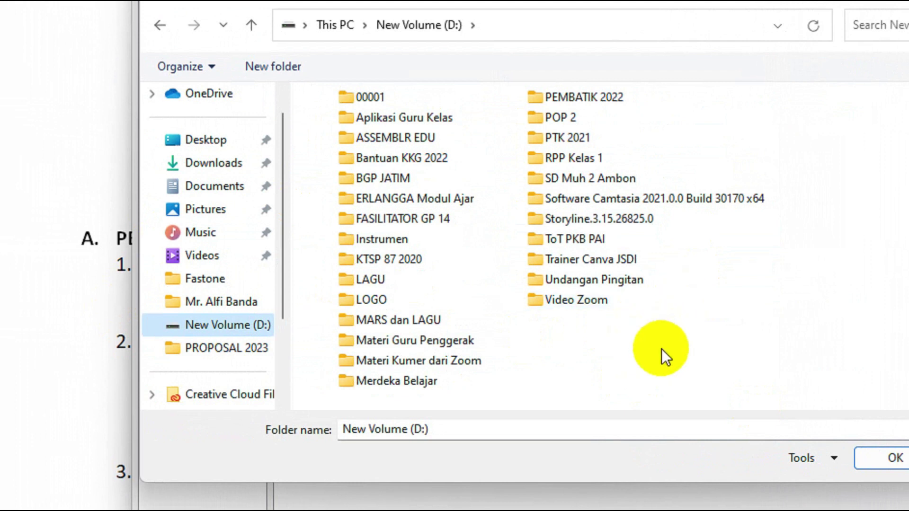
{"action": "left_click", "coordinate": [663, 354]}
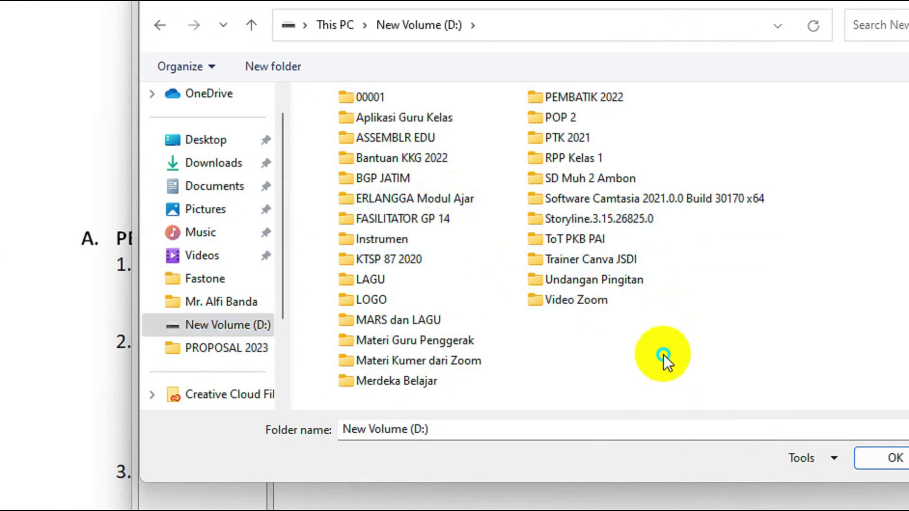
{"action": "right_click", "coordinate": [663, 355]}
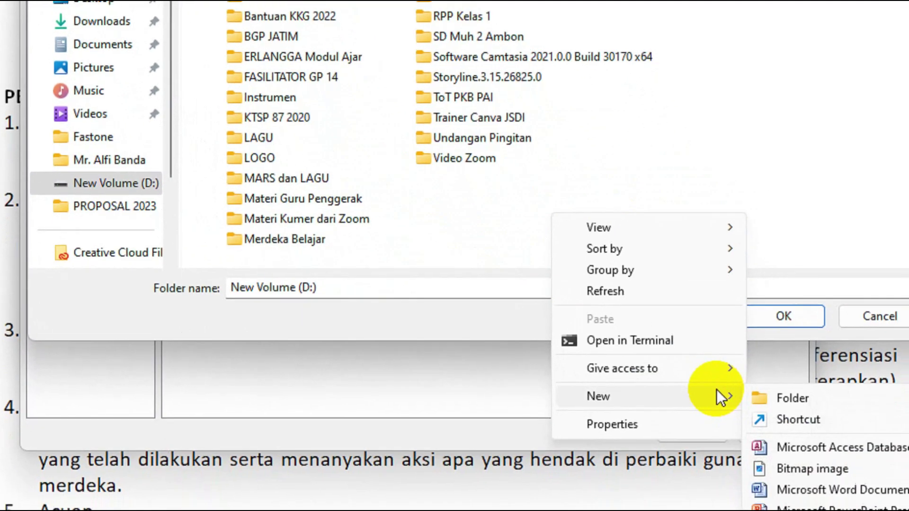
{"action": "left_click", "coordinate": [789, 399]}
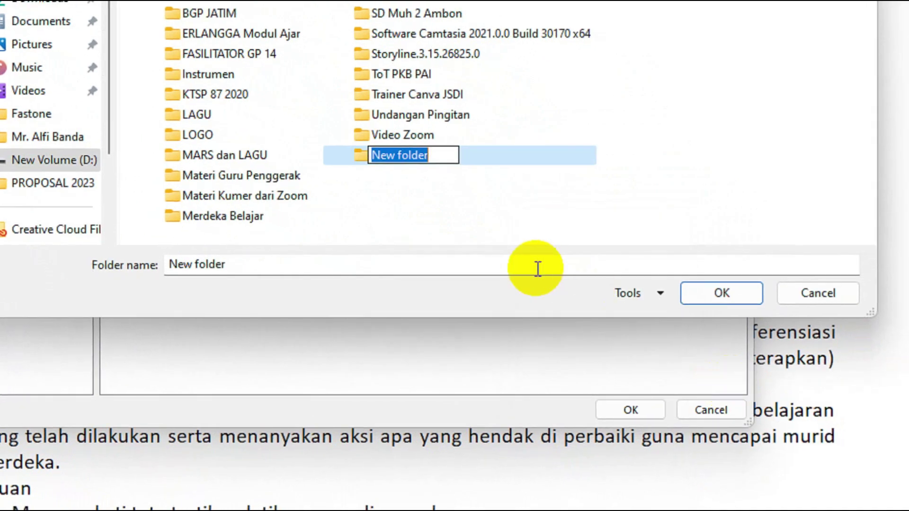
{"action": "type", "text": "DOKUEMN"}
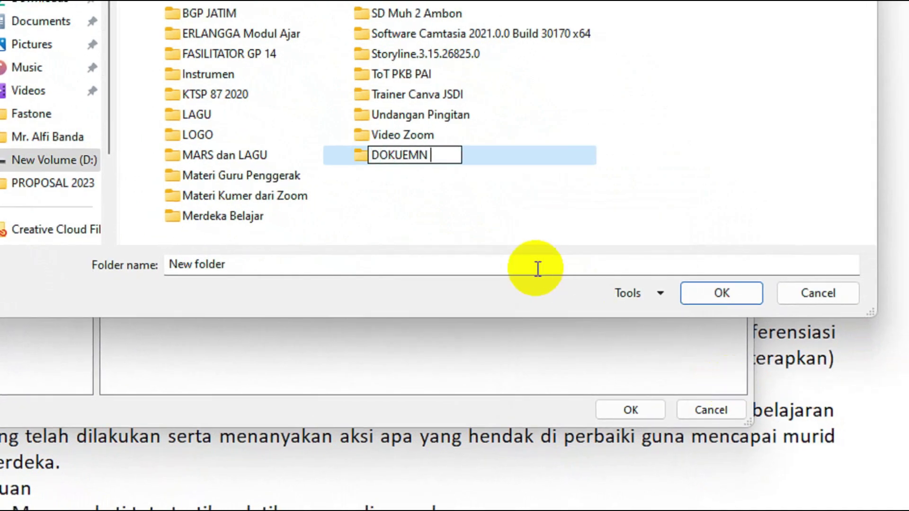
{"action": "type", "text": "EN WORD"}
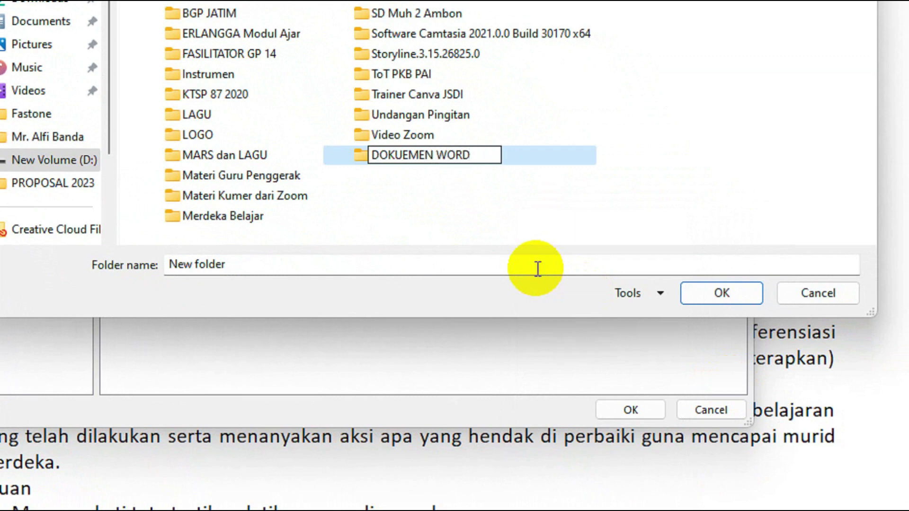
{"action": "left_click", "coordinate": [456, 223]}
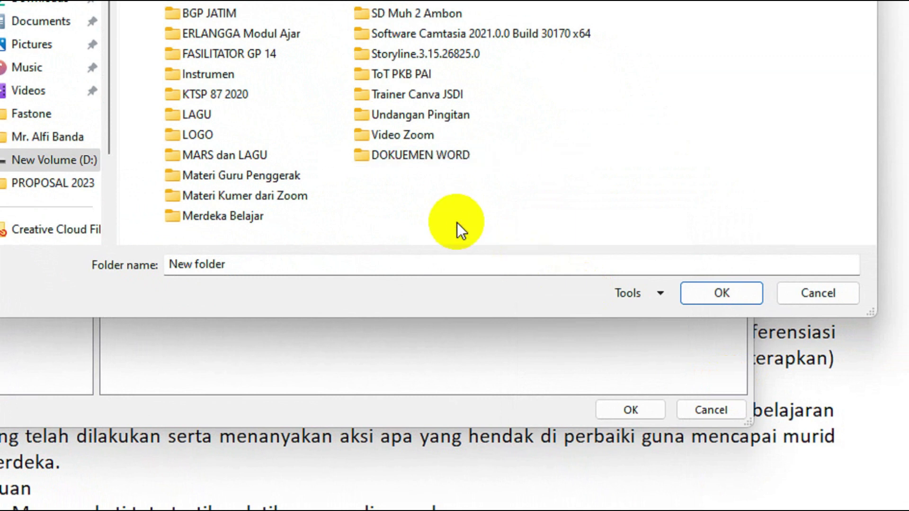
- Make D:\DOKUEMEN WORD\ the default file location and close Word Options
{"action": "double_click", "coordinate": [416, 158]}
{"action": "left_click", "coordinate": [158, 53]}
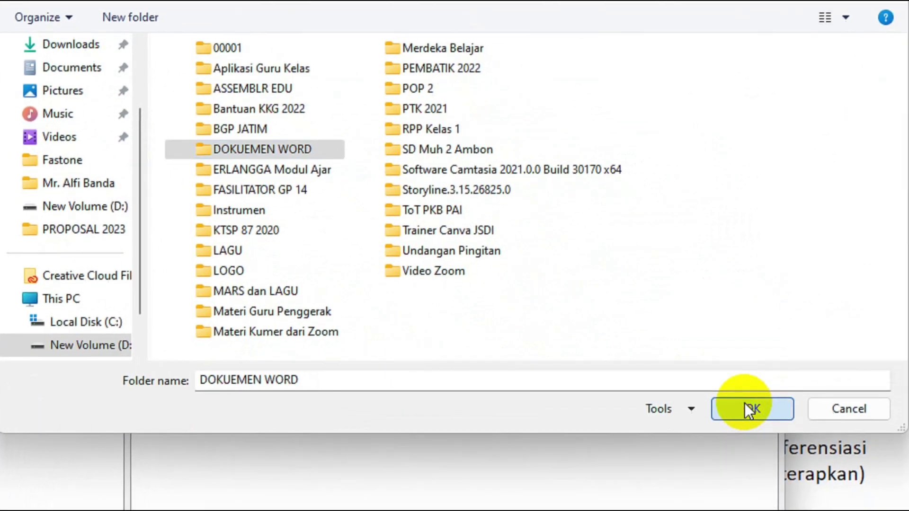
{"action": "left_click", "coordinate": [747, 407]}
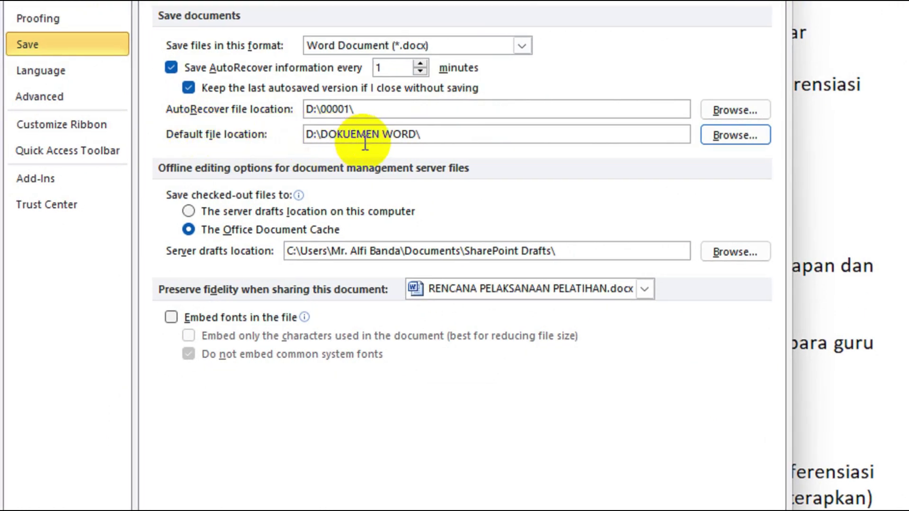
{"action": "left_click", "coordinate": [401, 133]}
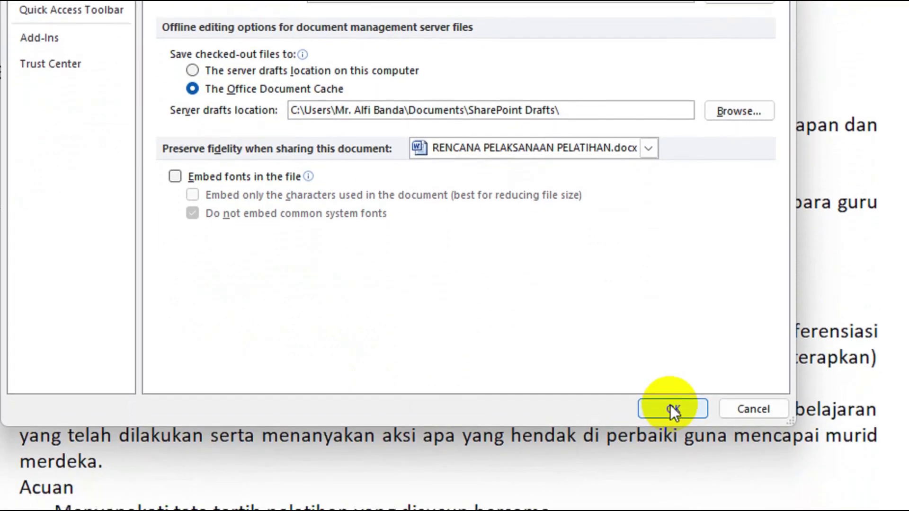
{"action": "left_click", "coordinate": [667, 403]}
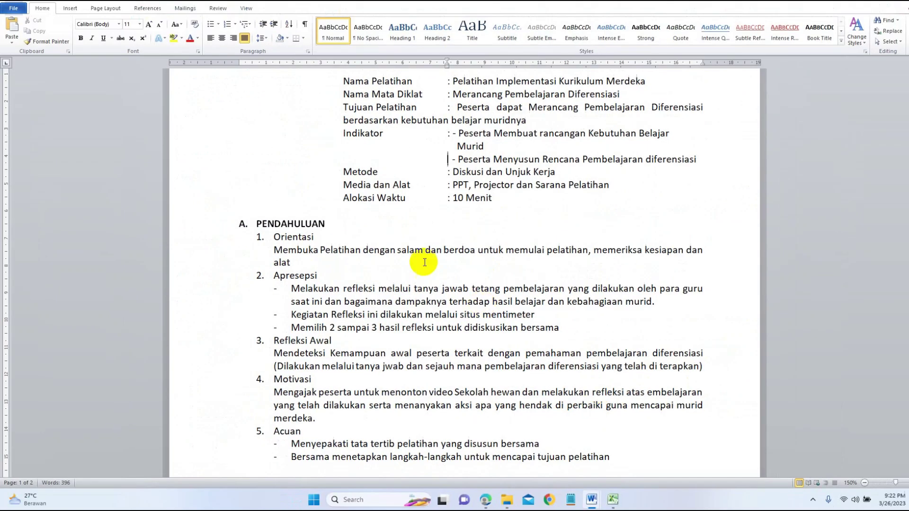
- Create a blank document with test letters, then show drive New Volume (D:) in File Explorer
{"action": "left_click", "coordinate": [423, 262]}
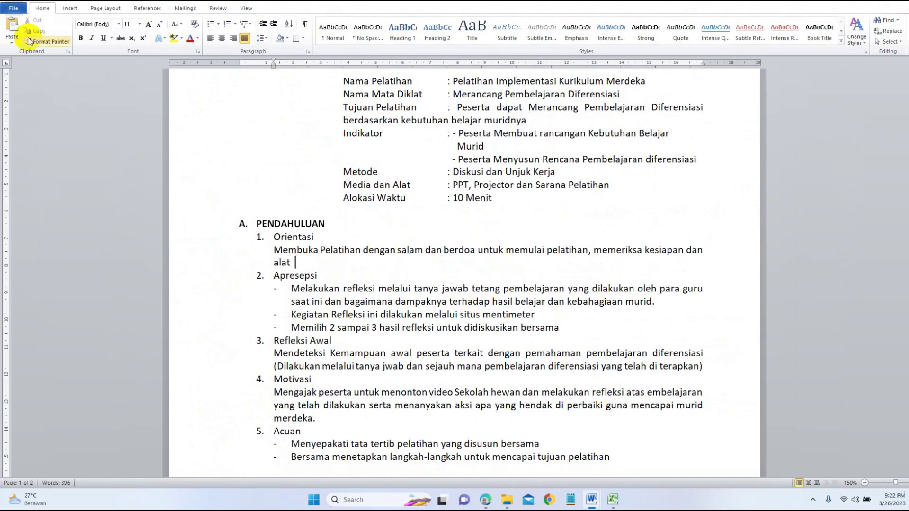
{"action": "left_click", "coordinate": [14, 8]}
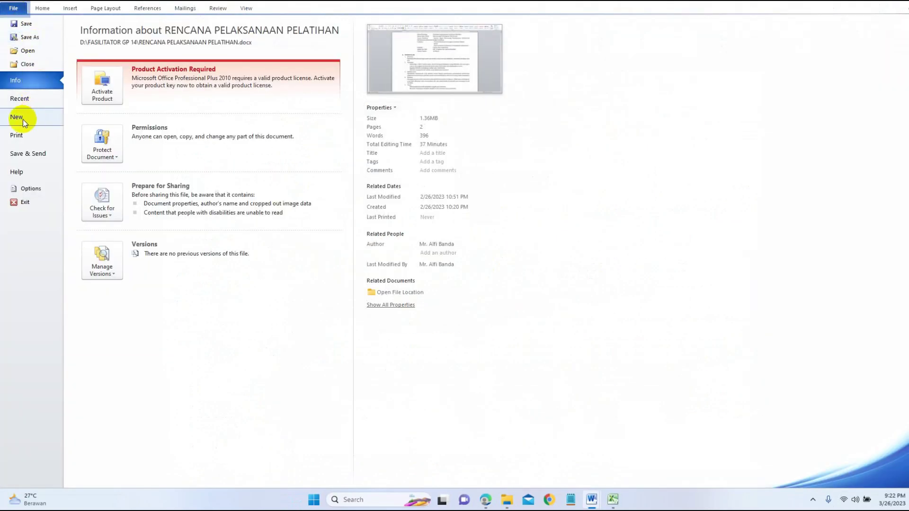
{"action": "left_click", "coordinate": [23, 119]}
{"action": "double_click", "coordinate": [107, 101]}
{"action": "type", "text": "ssfsfsfs"}
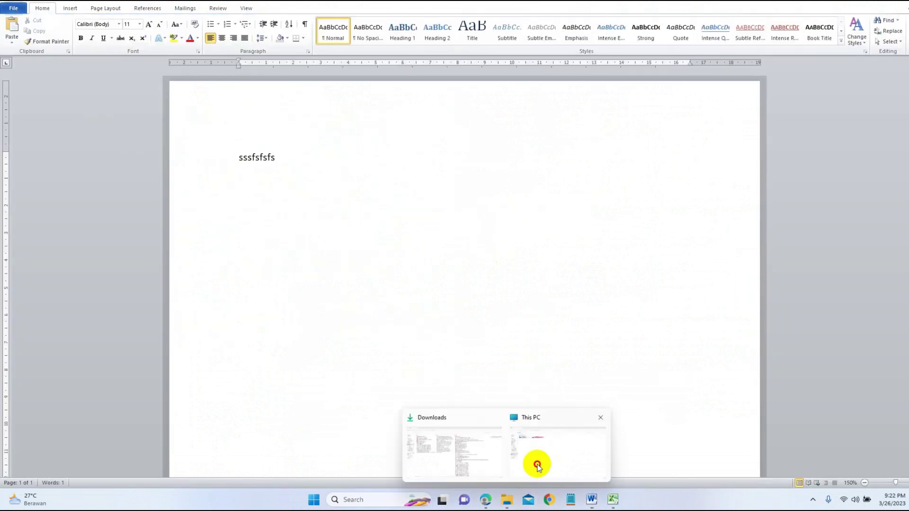
{"action": "left_click", "coordinate": [535, 462]}
{"action": "double_click", "coordinate": [245, 98]}
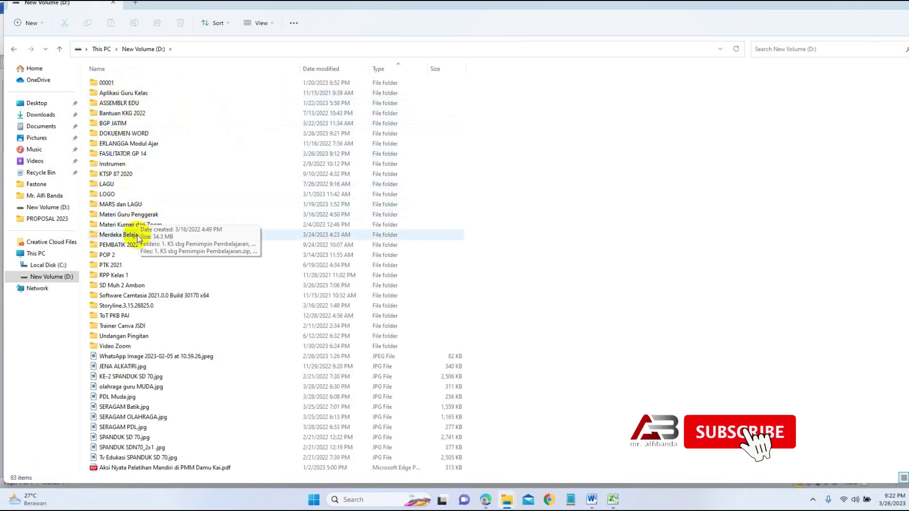
- Check that DOKUEMEN WORD is empty, then return to the Word test document
{"action": "double_click", "coordinate": [129, 134]}
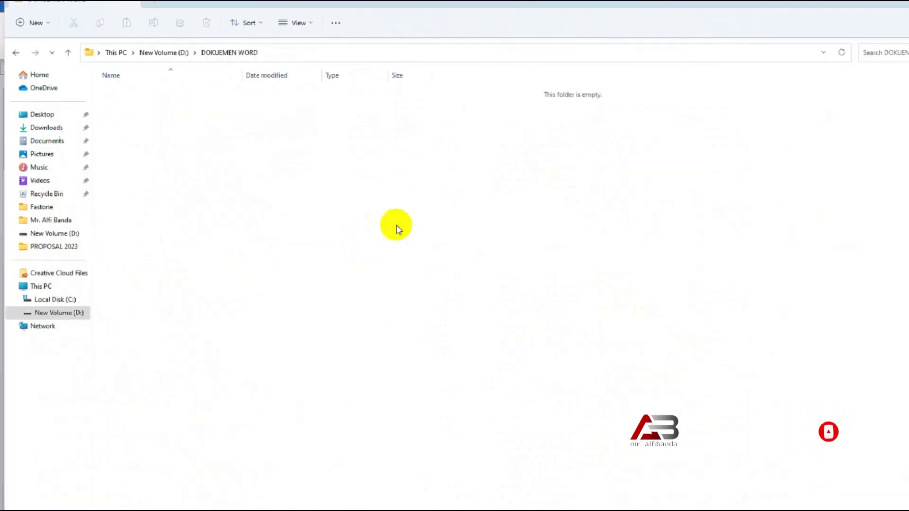
{"action": "mouse_move", "coordinate": [591, 499]}
{"action": "left_click", "coordinate": [662, 462]}
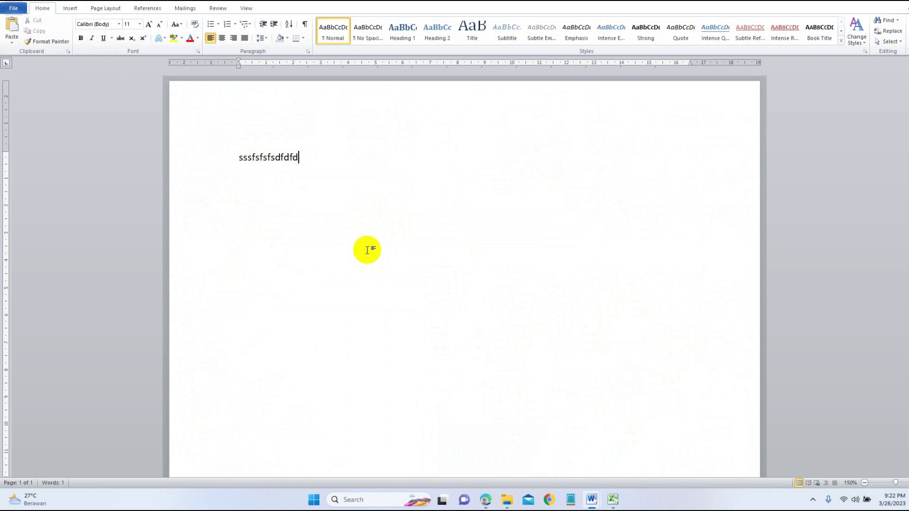
- Save the test document as sssfsfsfsdfdfd.docx in D:\DOKUEMEN WORD
{"action": "key", "text": "ctrl+s"}
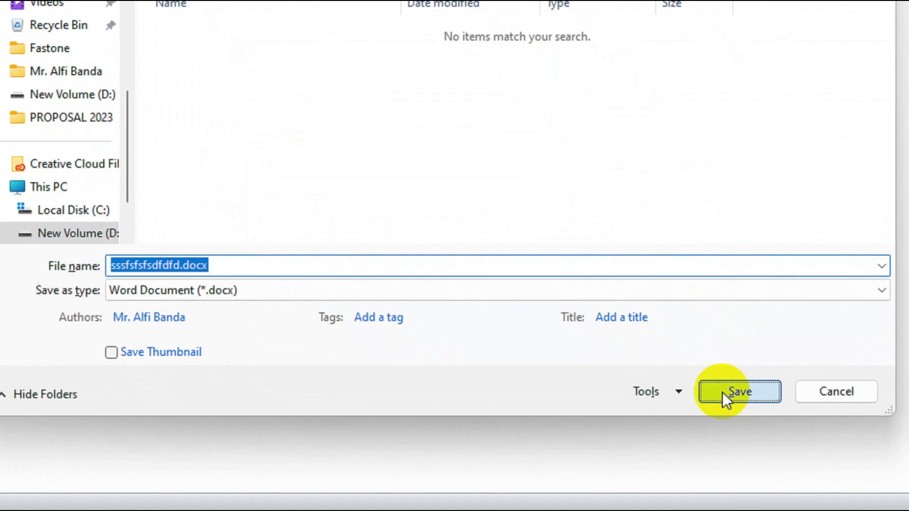
{"action": "left_click", "coordinate": [724, 394]}
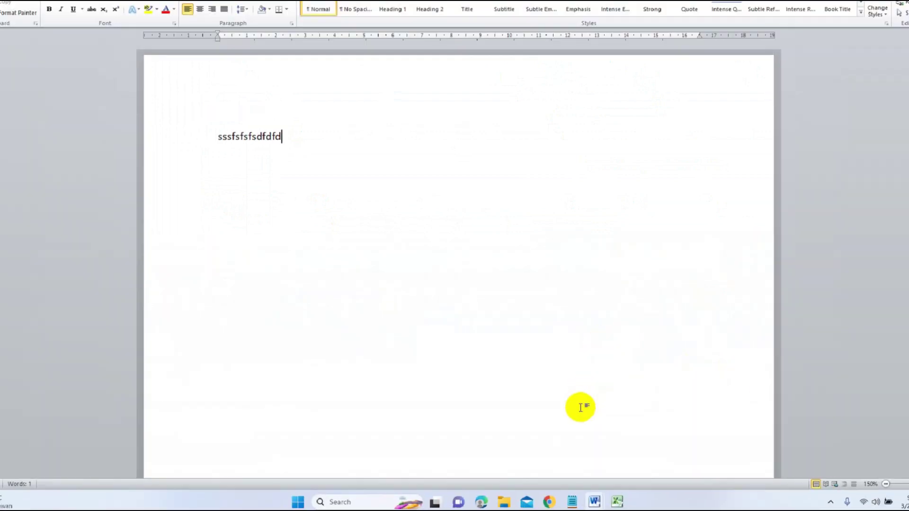
{"action": "mouse_move", "coordinate": [504, 502]}
{"action": "left_click", "coordinate": [550, 455]}
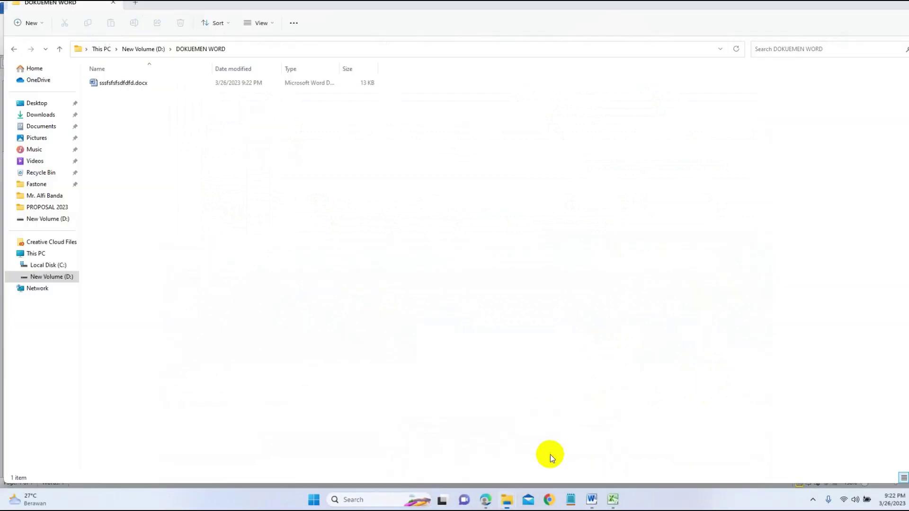